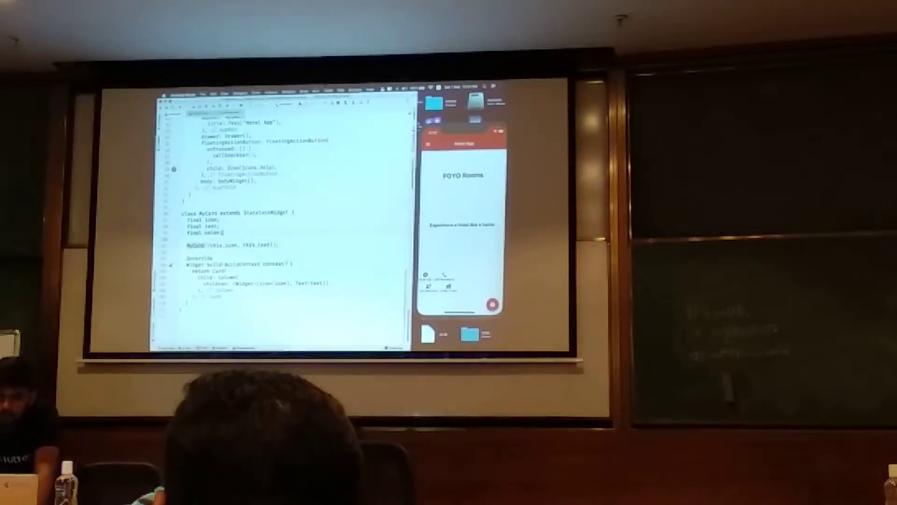
pyautogui.write(', this')
pyautogui.write('.c')
# Add a 'final color' field to MyCard and its constructor: MyCard(this.icon, this.text, this.color)
pyautogui.press('Return')
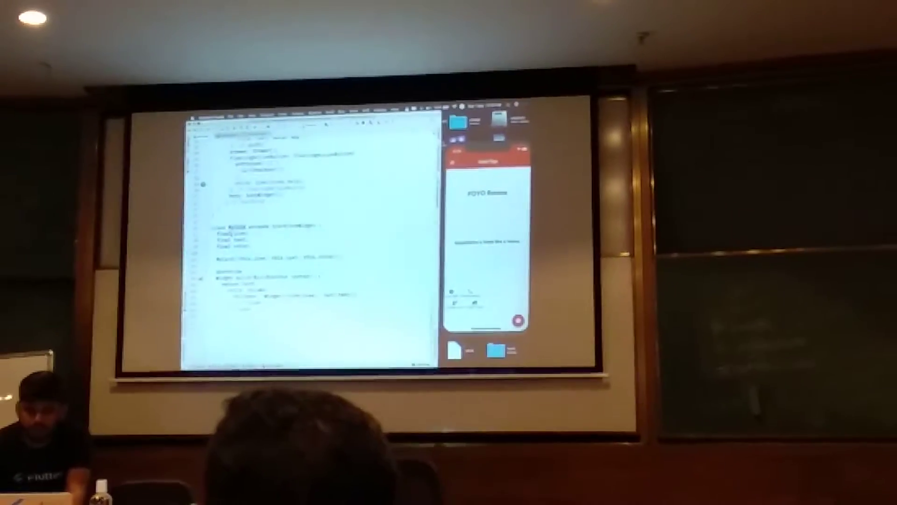
# Change MyCard's Icon(icon) to Icon(icon, color: color) in the build method
pyautogui.hotkey('ctrl', 'space')
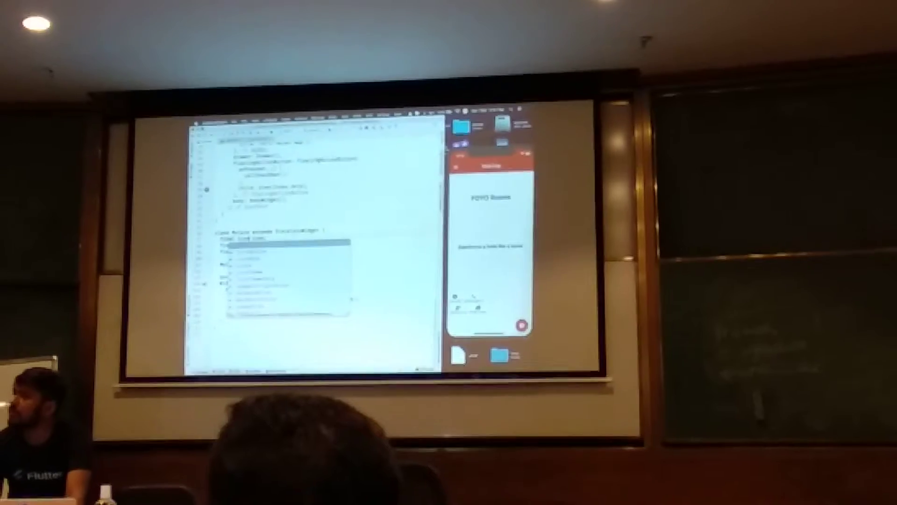
pyautogui.press('Escape')
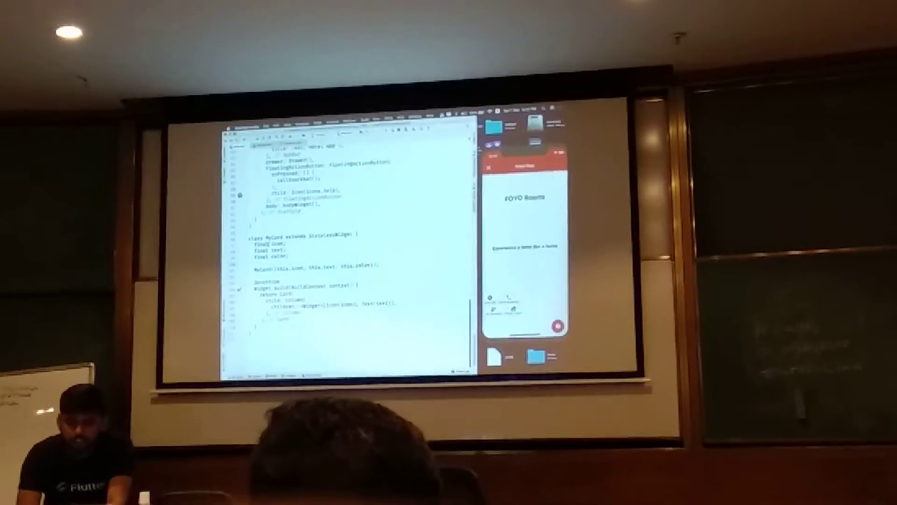
pyautogui.write(', c')
pyautogui.press('Return')
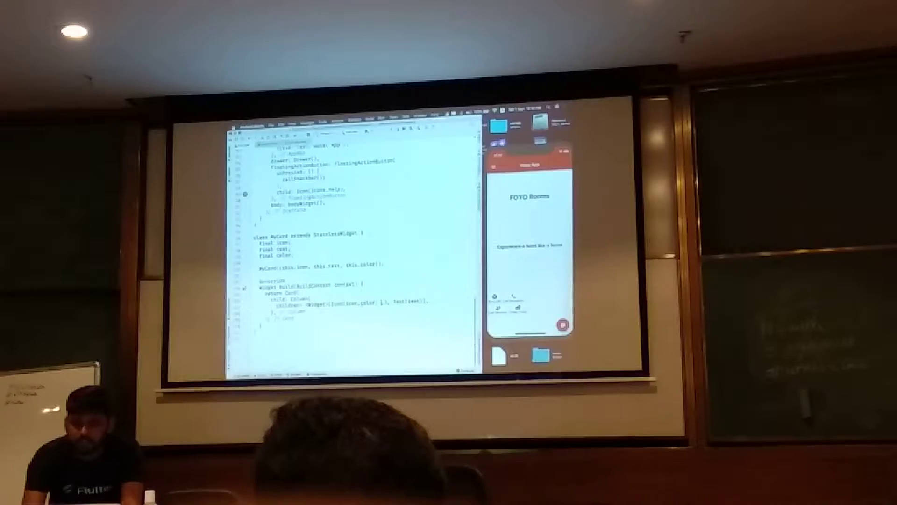
pyautogui.write('colo')
pyautogui.press('Return')
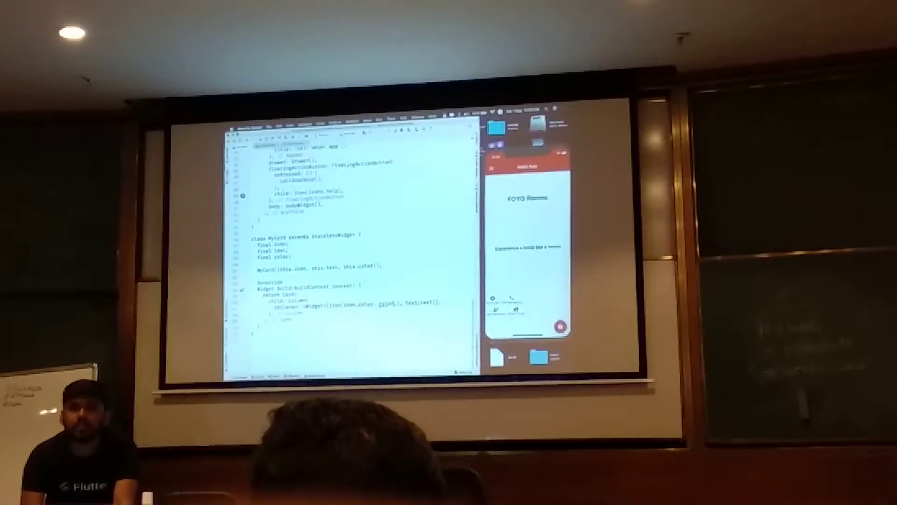
pyautogui.scroll(3, 351, 252)
pyautogui.scroll(-3, 351, 253)
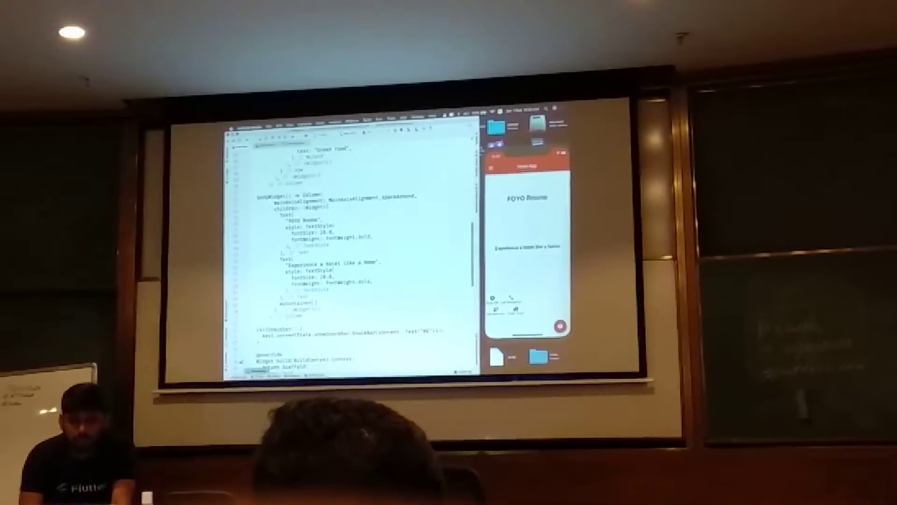
pyautogui.scroll(2, 350, 253)
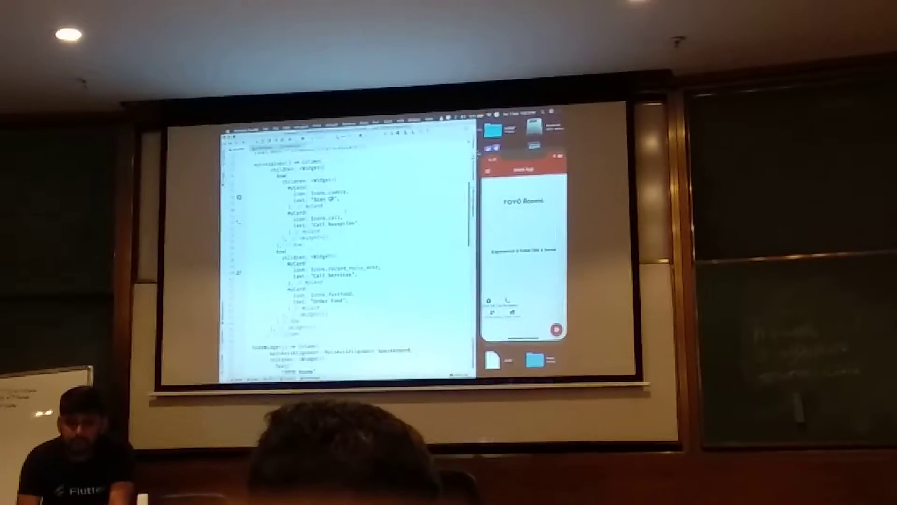
pyautogui.scroll(3, 351, 252)
pyautogui.write('color:')
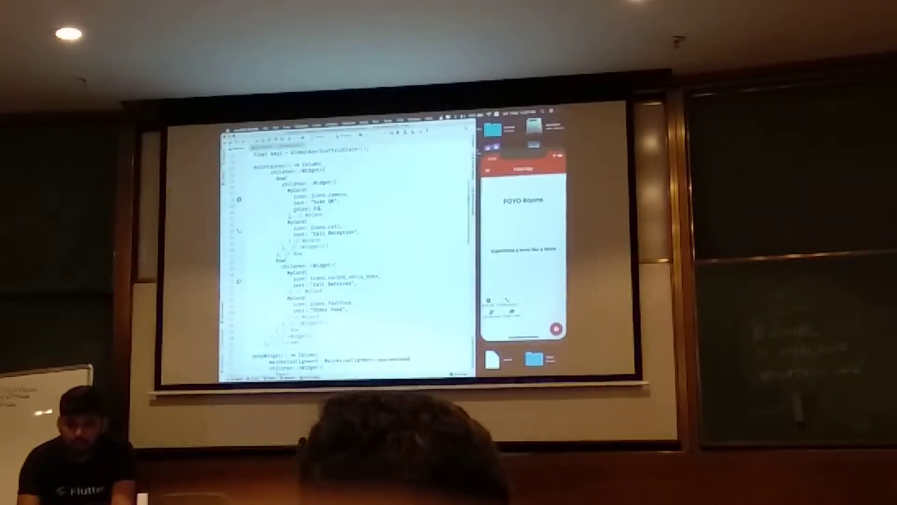
pyautogui.write('Colors.yel')
# Pass Colors.green, yellow, blue and black to the four MyCard calls, with black for Order Food
pyautogui.press('Return')
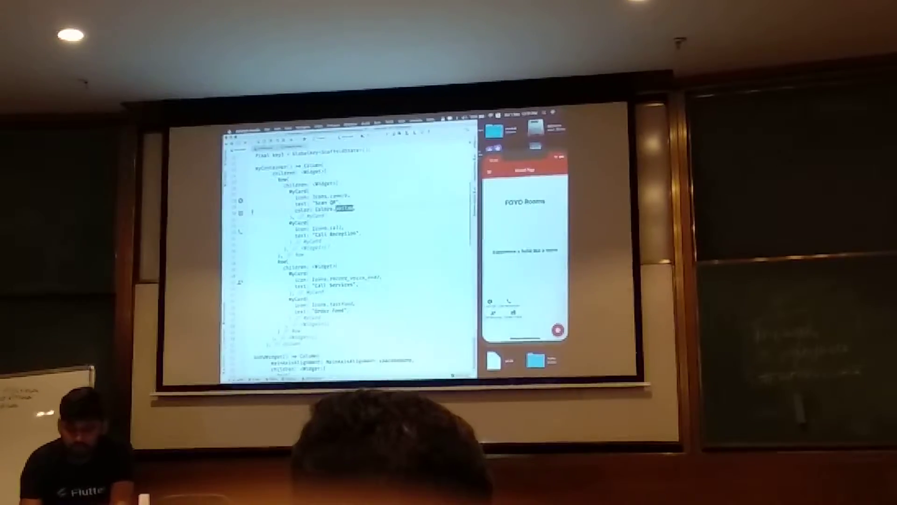
pyautogui.press('Return')
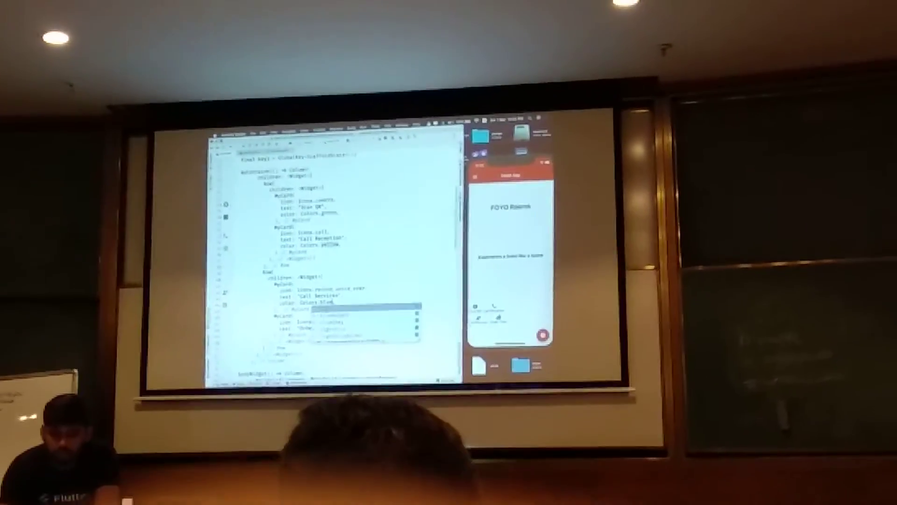
pyautogui.write('color: Colors.yellow,')
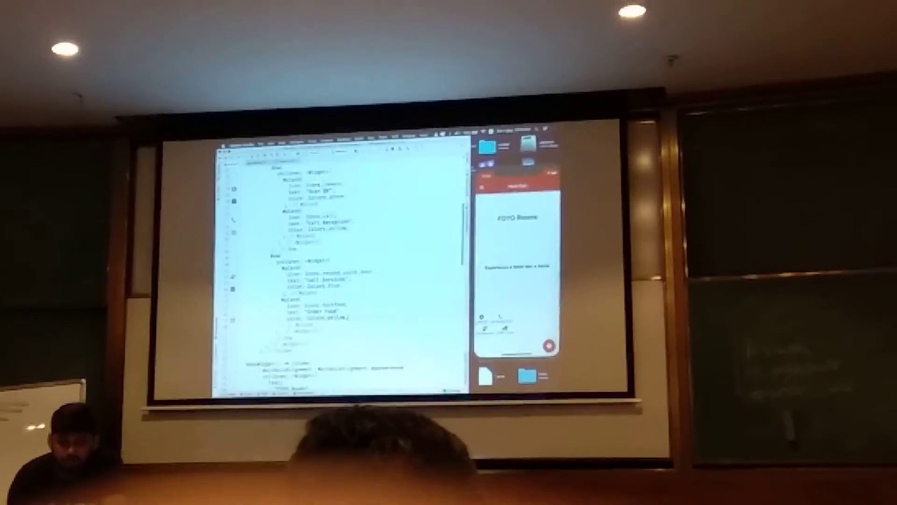
pyautogui.doubleClick(329, 315)
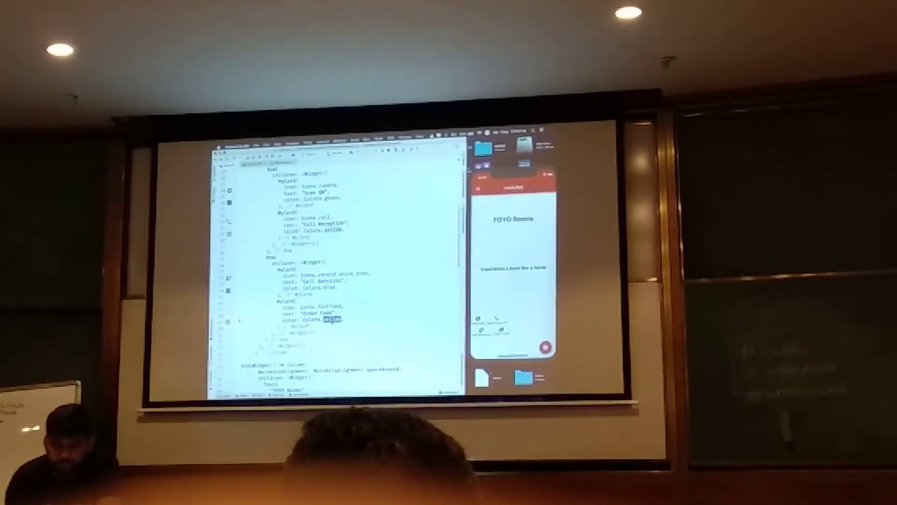
pyautogui.press('BackSpace')
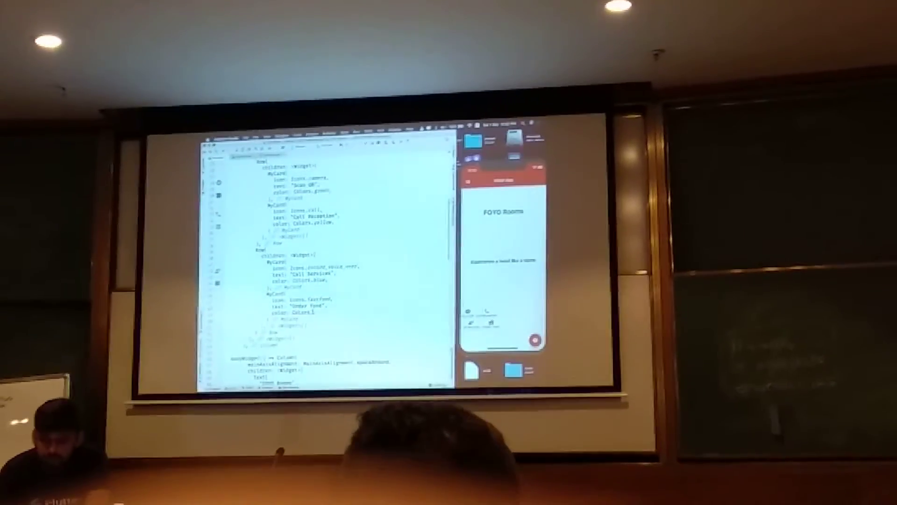
pyautogui.write('b')
pyautogui.press('Return')
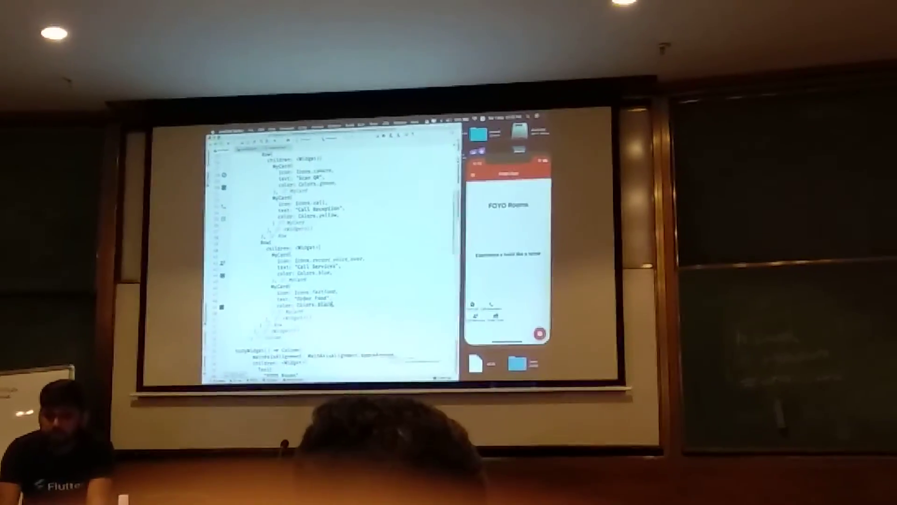